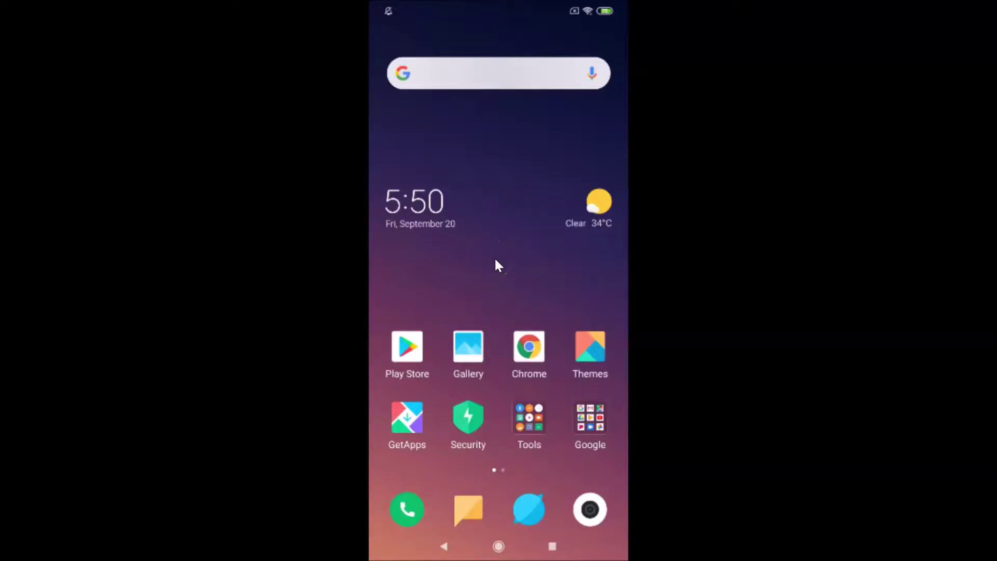
Swipe to the second home screen page and launch Settings.
{"action": "scroll", "coordinate": [496, 261], "scroll_direction": "down", "scroll_amount": 1}
{"action": "left_click", "coordinate": [430, 227]}
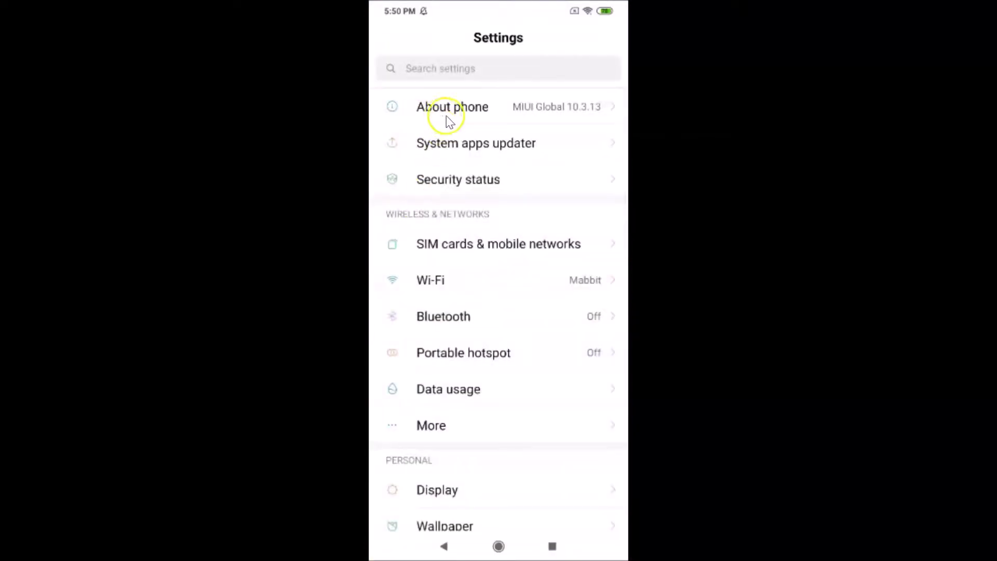
{"action": "left_click", "coordinate": [464, 115]}
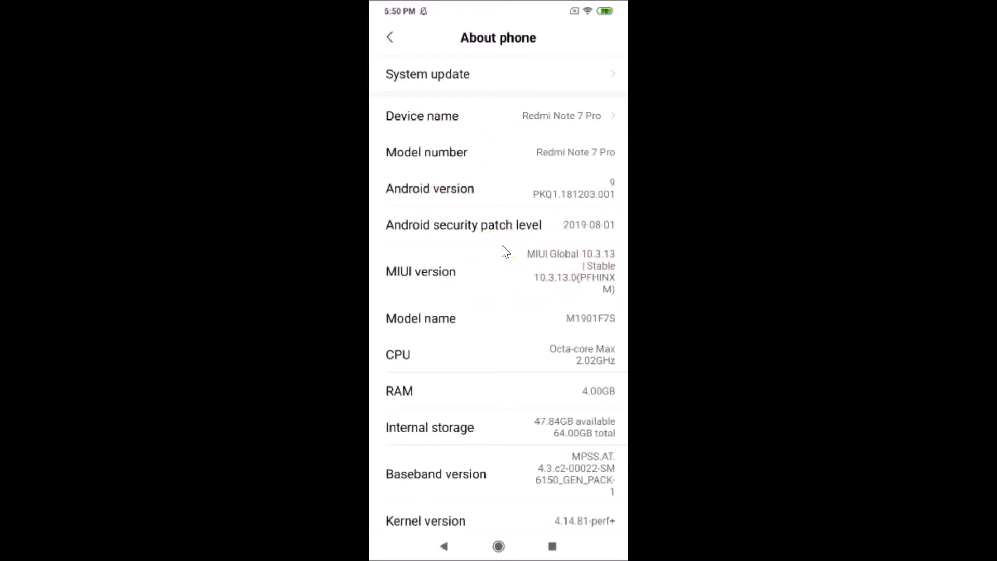
{"action": "left_click", "coordinate": [391, 38]}
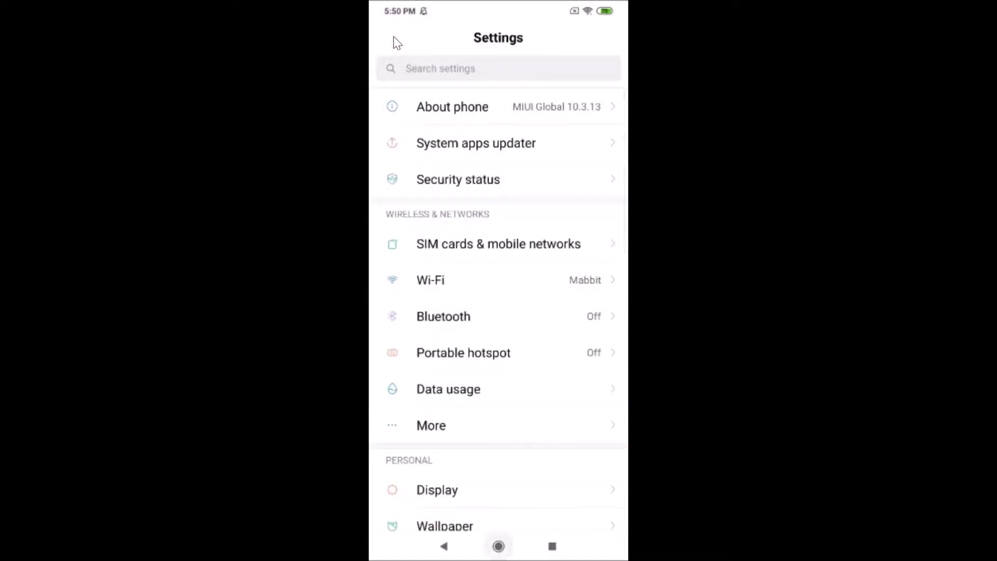
Return to the home screen, relaunch Settings, and scroll to Additional settings.
{"action": "right_click", "coordinate": [396, 41]}
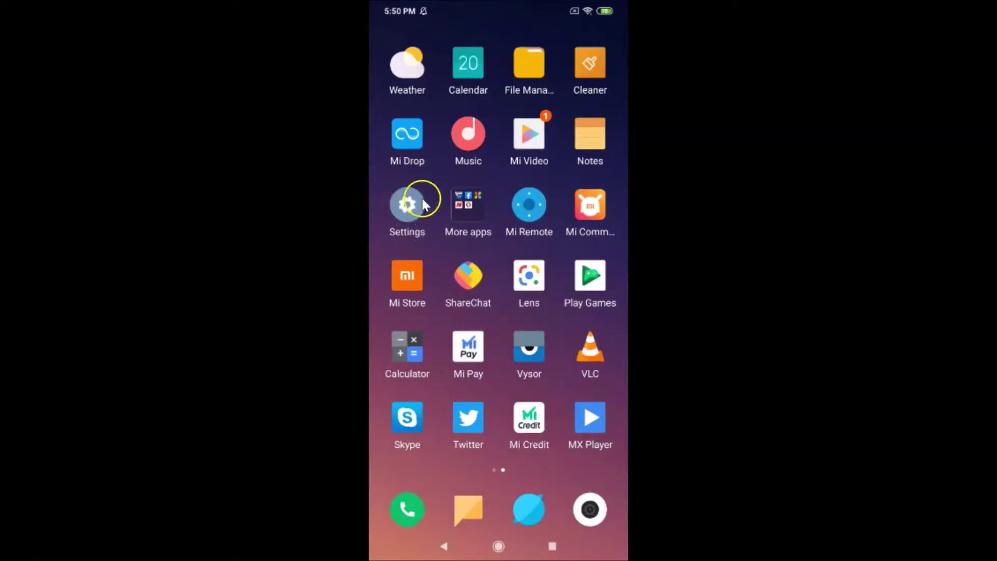
{"action": "left_click", "coordinate": [410, 210]}
{"action": "left_click", "coordinate": [502, 244]}
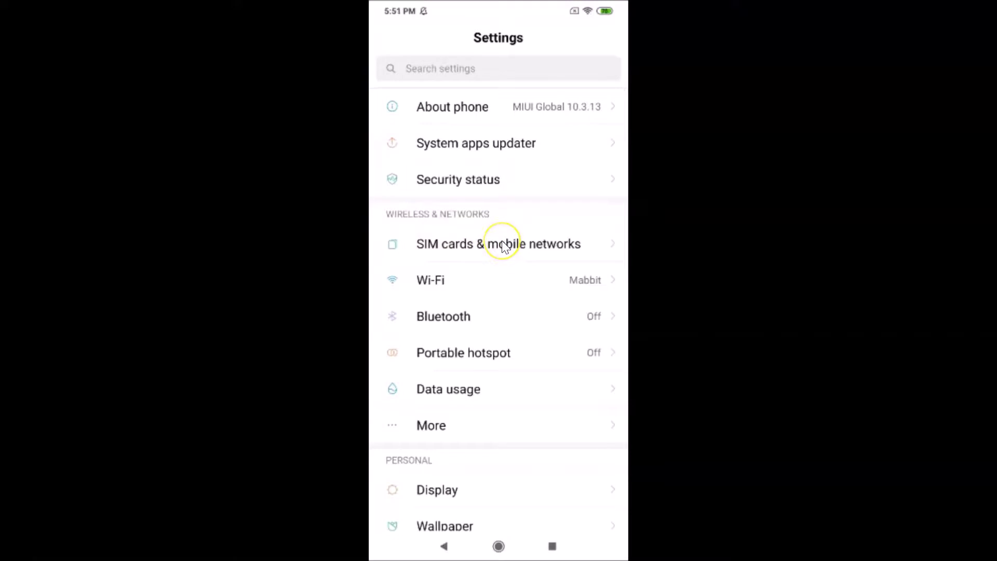
{"action": "scroll", "coordinate": [502, 241], "scroll_direction": "down", "scroll_amount": 10}
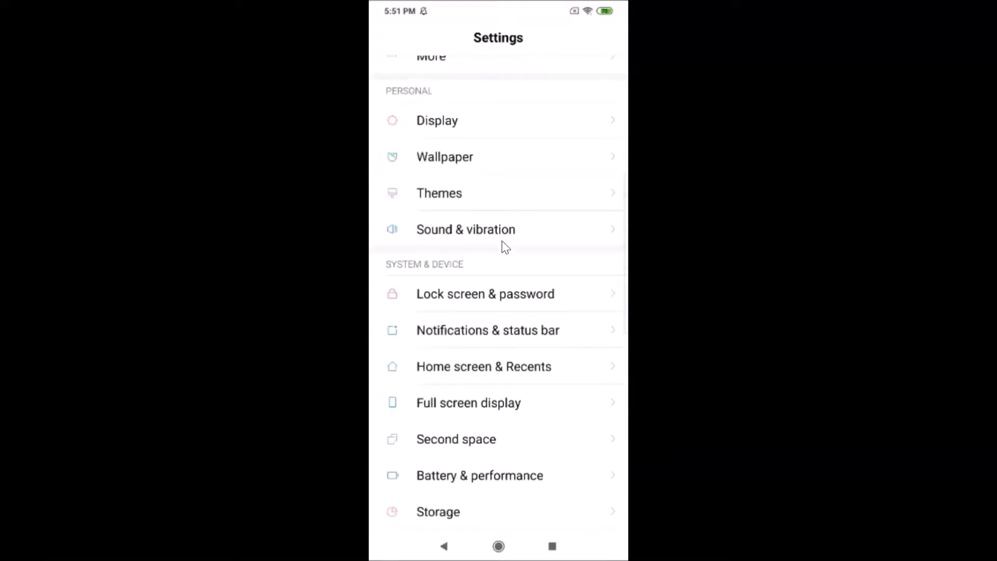
{"action": "scroll", "coordinate": [502, 242], "scroll_direction": "down", "scroll_amount": 3}
{"action": "scroll", "coordinate": [502, 243], "scroll_direction": "up", "scroll_amount": 2}
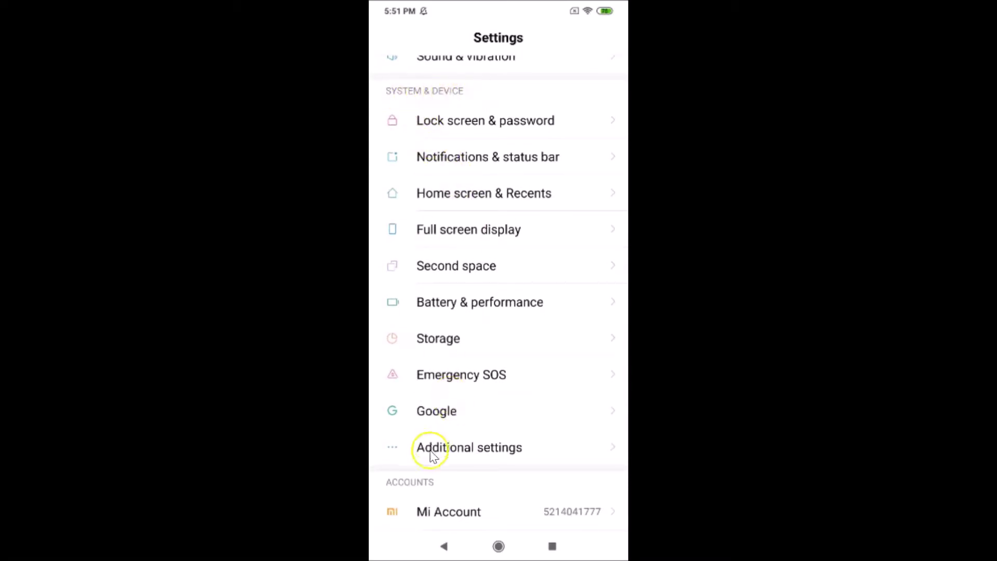
{"action": "left_click", "coordinate": [477, 446]}
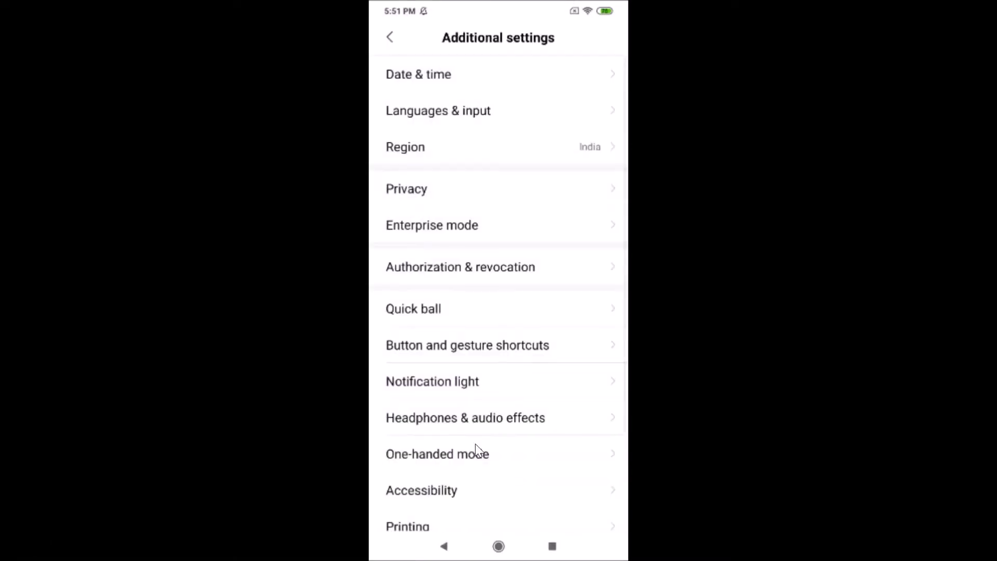
Open Date & time, switch off Automatic date & time, and bring up Set date.
{"action": "left_click", "coordinate": [500, 79]}
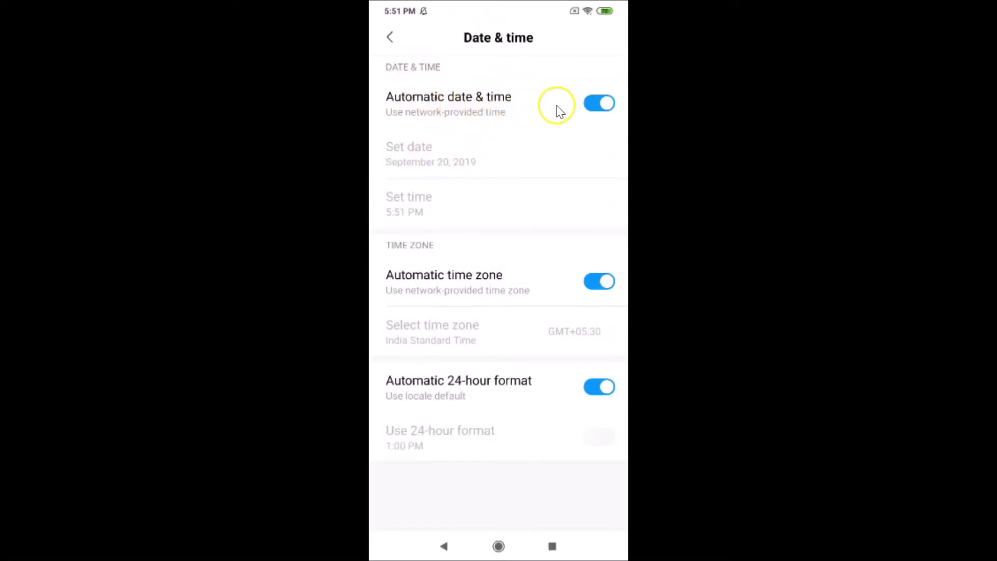
{"action": "left_click", "coordinate": [592, 115]}
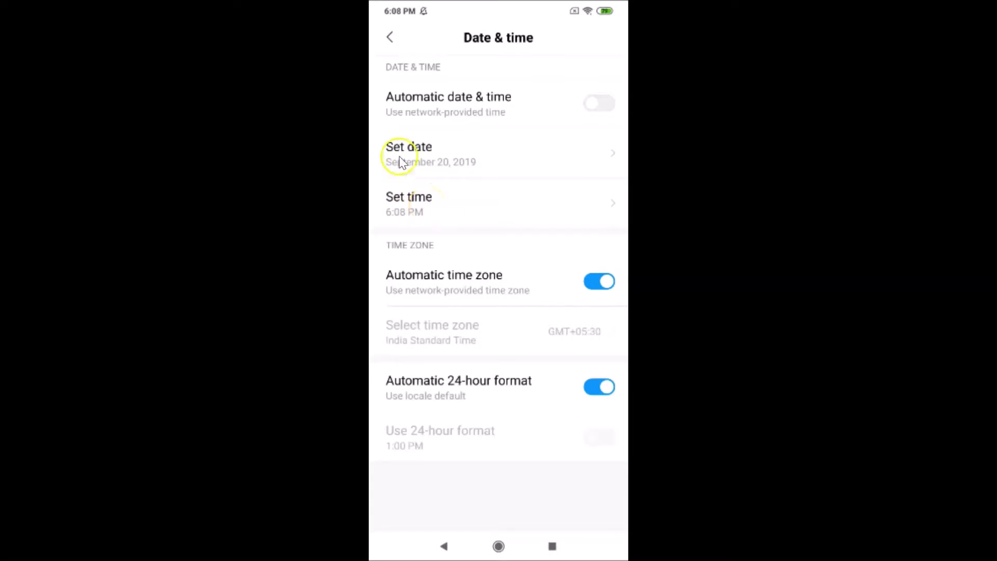
{"action": "left_click", "coordinate": [435, 157]}
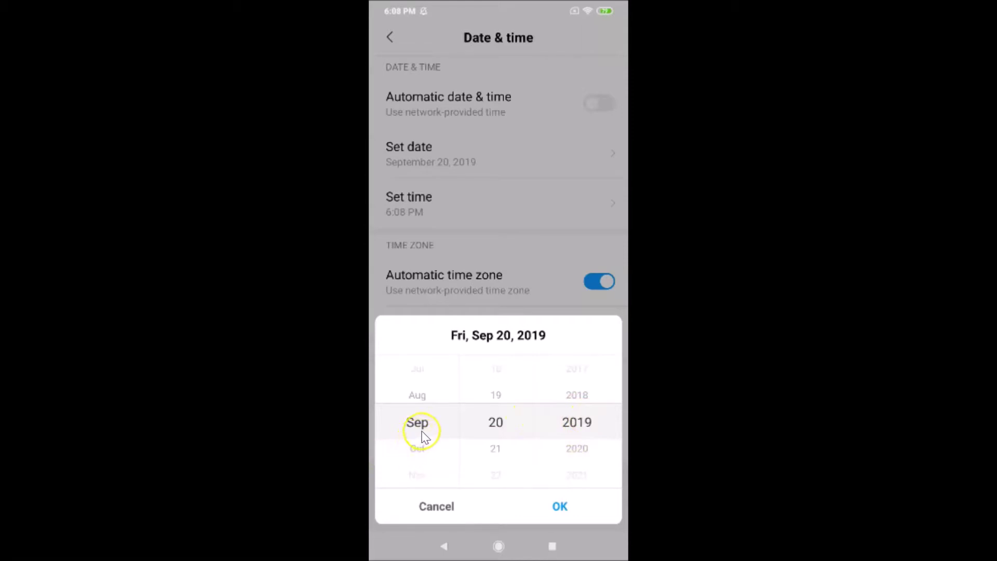
Roll the date wheels to Aug 19, 2019 and confirm with OK.
{"action": "scroll", "coordinate": [423, 435], "scroll_direction": "up", "scroll_amount": 2}
{"action": "scroll", "coordinate": [423, 435], "scroll_direction": "down", "scroll_amount": 1}
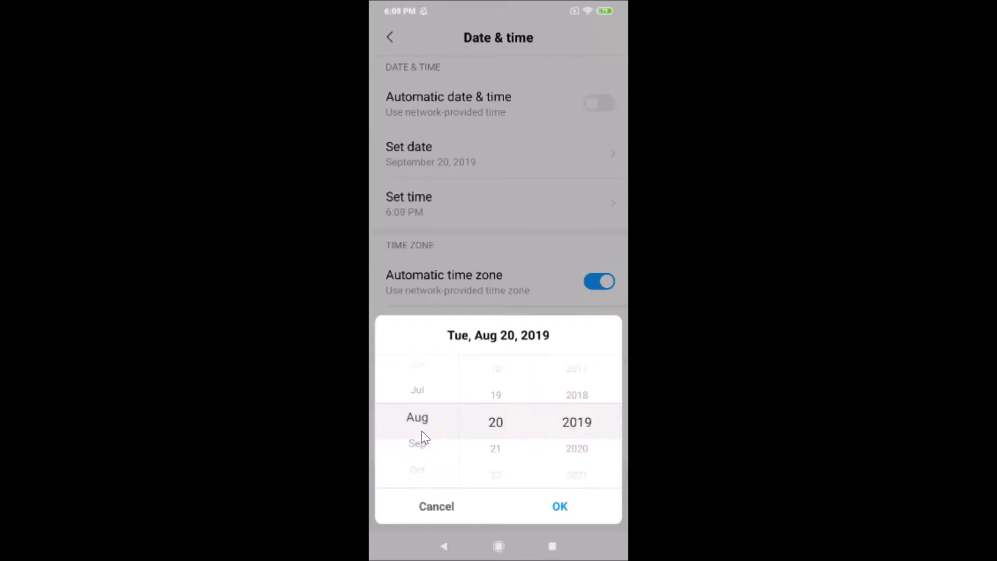
{"action": "scroll", "coordinate": [423, 436], "scroll_direction": "down", "scroll_amount": 1}
{"action": "scroll", "coordinate": [425, 437], "scroll_direction": "up", "scroll_amount": 2}
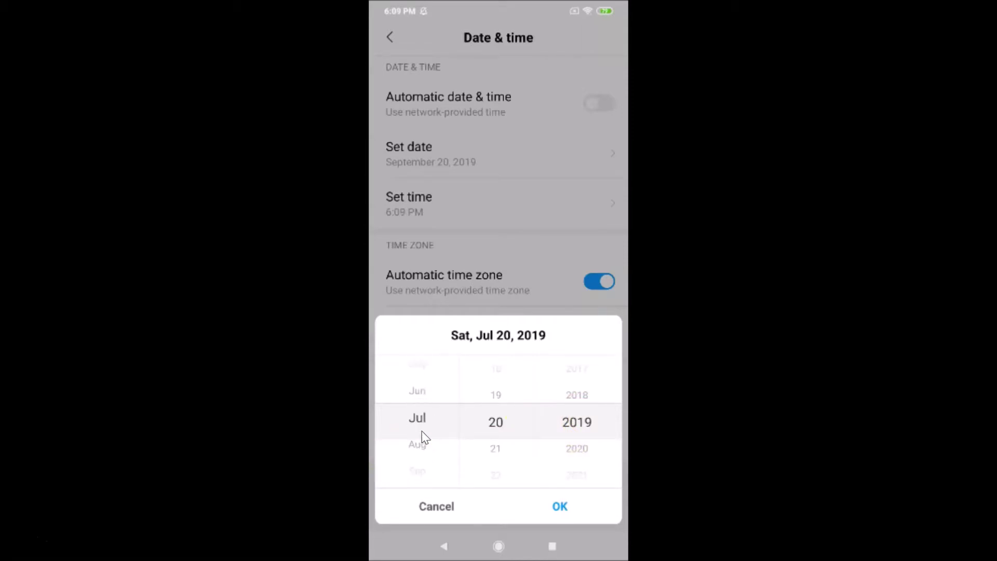
{"action": "scroll", "coordinate": [425, 437], "scroll_direction": "down", "scroll_amount": 1}
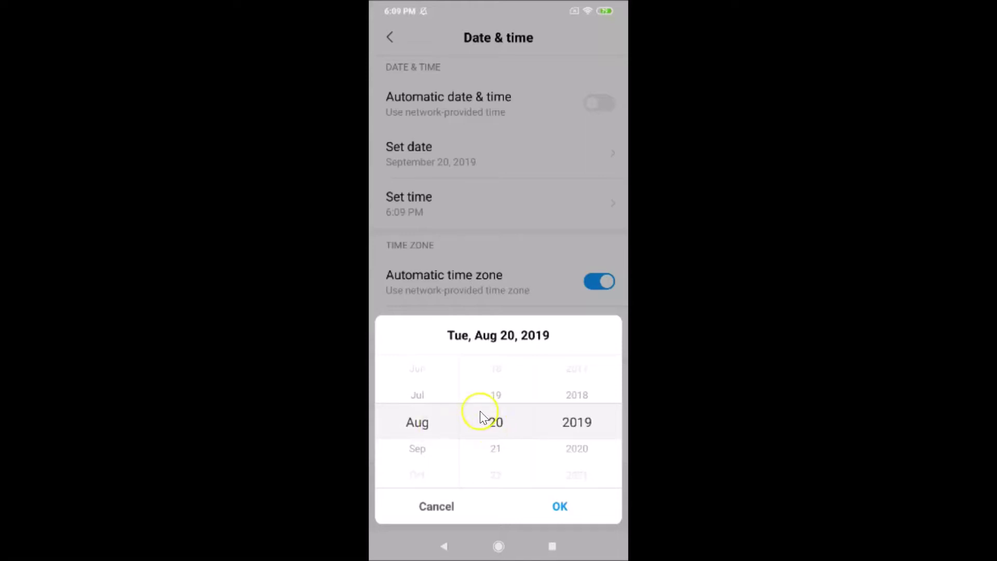
{"action": "scroll", "coordinate": [504, 429], "scroll_direction": "up", "scroll_amount": 1}
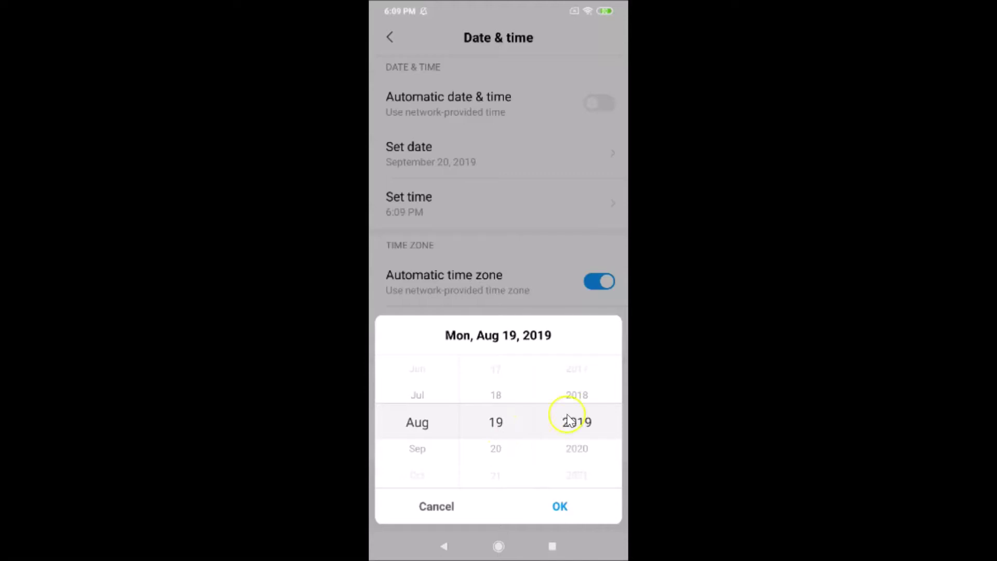
{"action": "scroll", "coordinate": [585, 427], "scroll_direction": "up", "scroll_amount": 2}
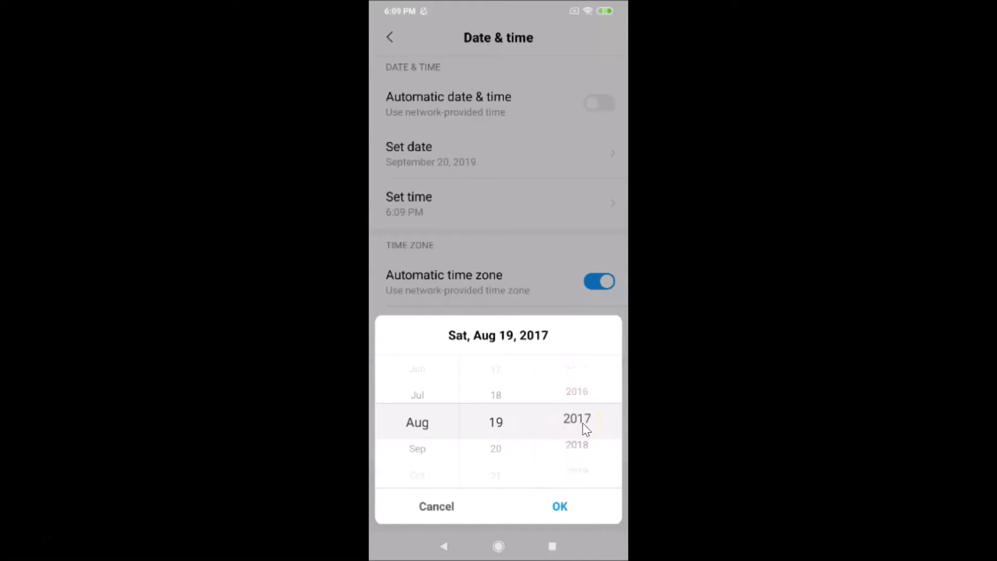
{"action": "scroll", "coordinate": [585, 427], "scroll_direction": "down", "scroll_amount": 2}
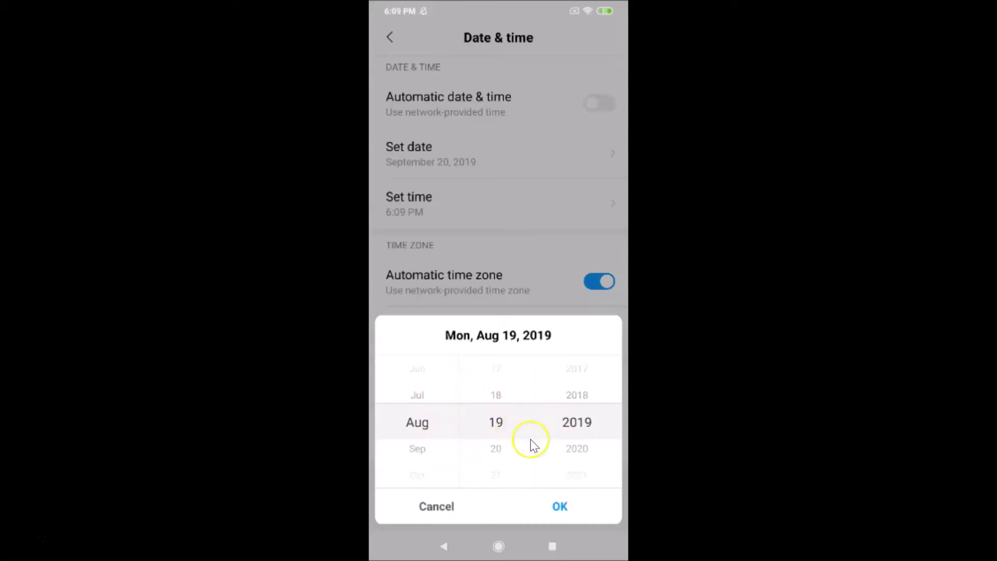
{"action": "left_click", "coordinate": [560, 506]}
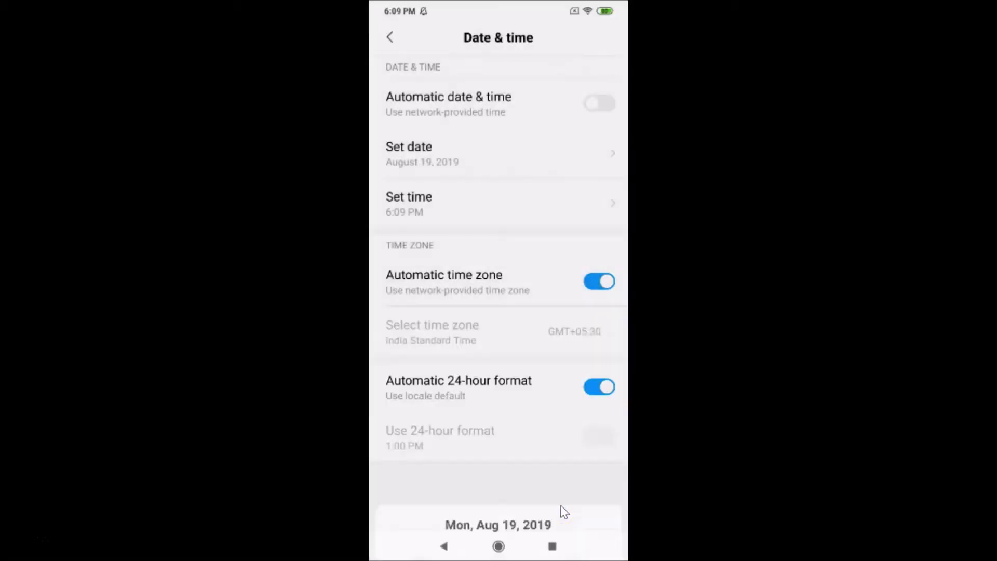
Open the Set time picker and roll the hour wheel to 5.
{"action": "left_click", "coordinate": [437, 177]}
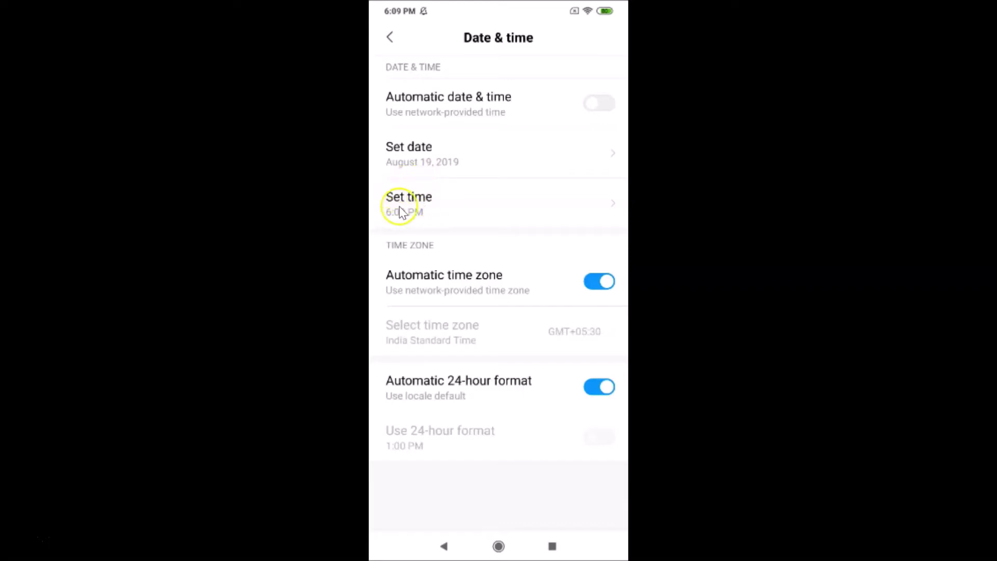
{"action": "left_click", "coordinate": [431, 206]}
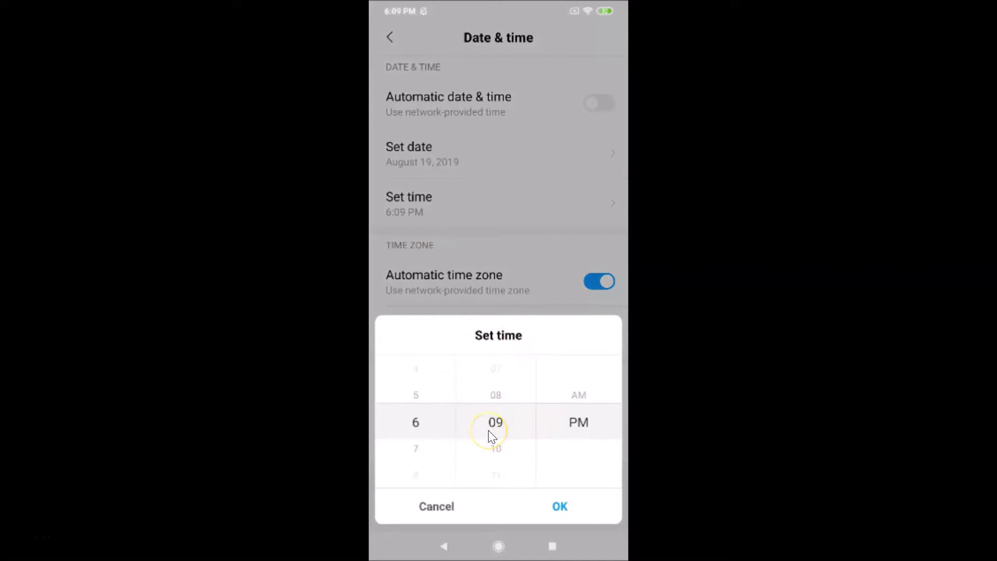
{"action": "scroll", "coordinate": [418, 432], "scroll_direction": "up", "scroll_amount": 2}
{"action": "scroll", "coordinate": [418, 431], "scroll_direction": "down", "scroll_amount": 1}
{"action": "scroll", "coordinate": [418, 431], "scroll_direction": "up", "scroll_amount": 1}
{"action": "scroll", "coordinate": [418, 431], "scroll_direction": "down", "scroll_amount": 2}
{"action": "scroll", "coordinate": [418, 431], "scroll_direction": "up", "scroll_amount": 1}
Set the minutes to 07, select AM, and confirm 5:07 AM.
{"action": "left_click", "coordinate": [481, 426]}
{"action": "scroll", "coordinate": [507, 424], "scroll_direction": "up", "scroll_amount": 2}
{"action": "left_click", "coordinate": [507, 422]}
{"action": "scroll", "coordinate": [582, 414], "scroll_direction": "up", "scroll_amount": 1}
{"action": "scroll", "coordinate": [581, 414], "scroll_direction": "down", "scroll_amount": 1}
{"action": "scroll", "coordinate": [581, 414], "scroll_direction": "up", "scroll_amount": 1}
{"action": "left_click", "coordinate": [479, 423]}
{"action": "left_click", "coordinate": [569, 510]}
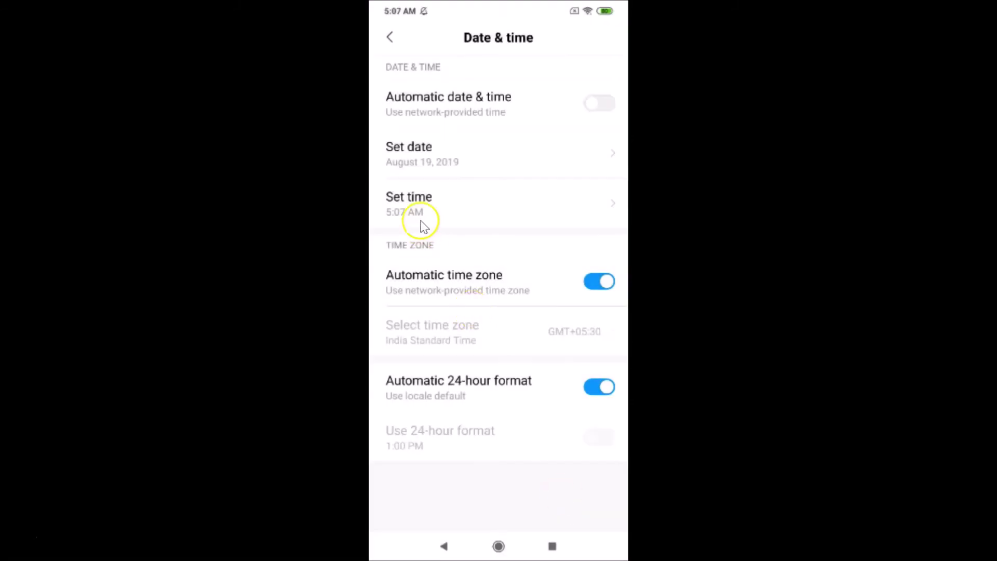